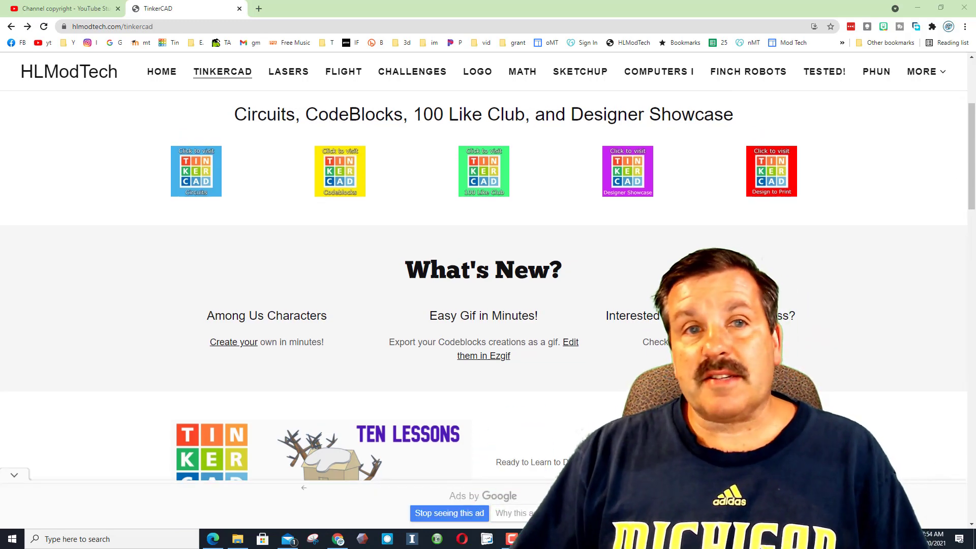
Open the Designer Showcase and examine the Star Wars Millennium Falcon design from several sides, including its cockpit and side details.
left_click(630, 191)
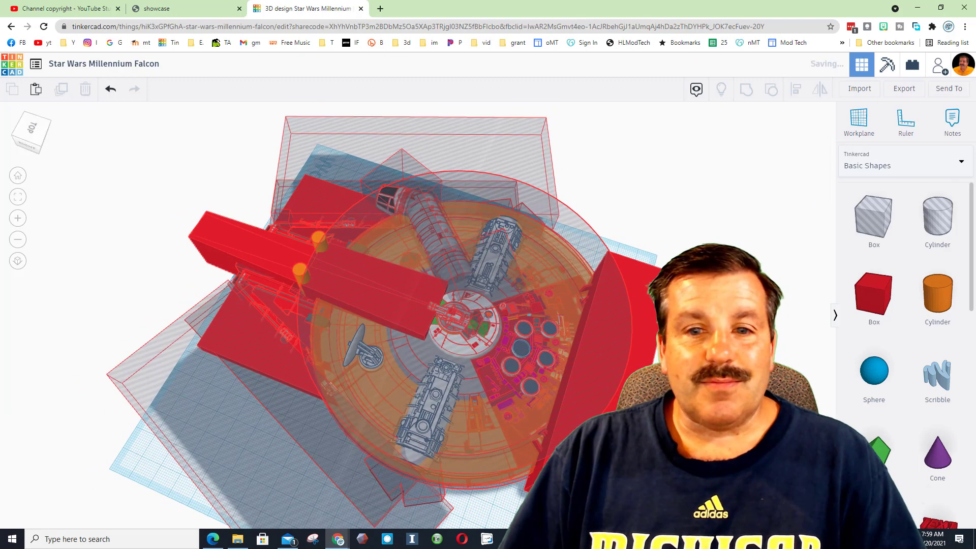
scroll(401, 331, "down", 5)
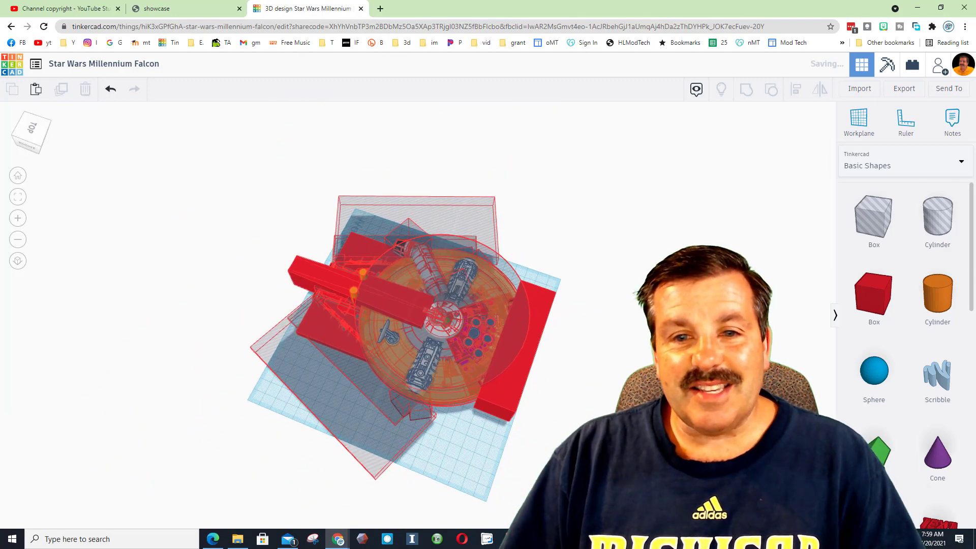
right_click_drag(402, 330, 569, 247)
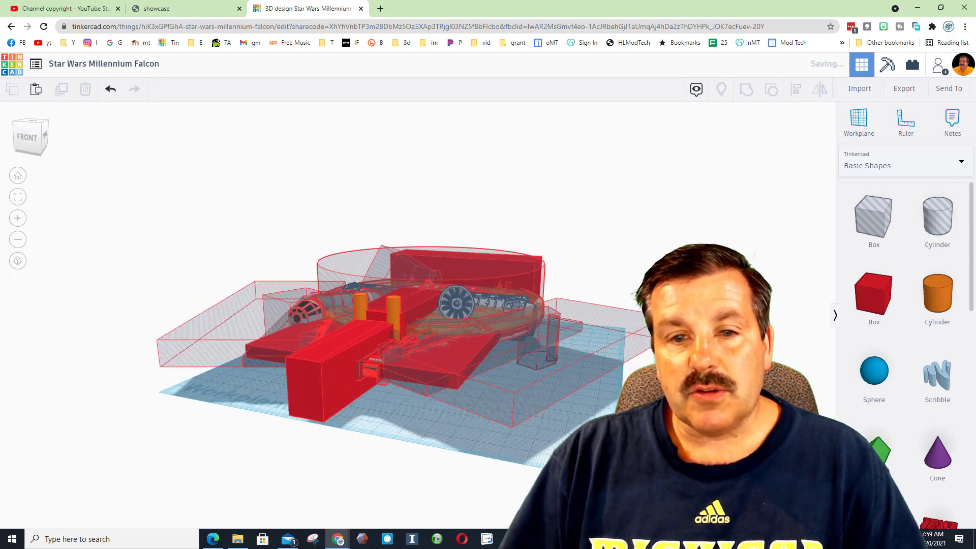
scroll(457, 325, "up", 2)
right_click_drag(457, 326, 493, 325)
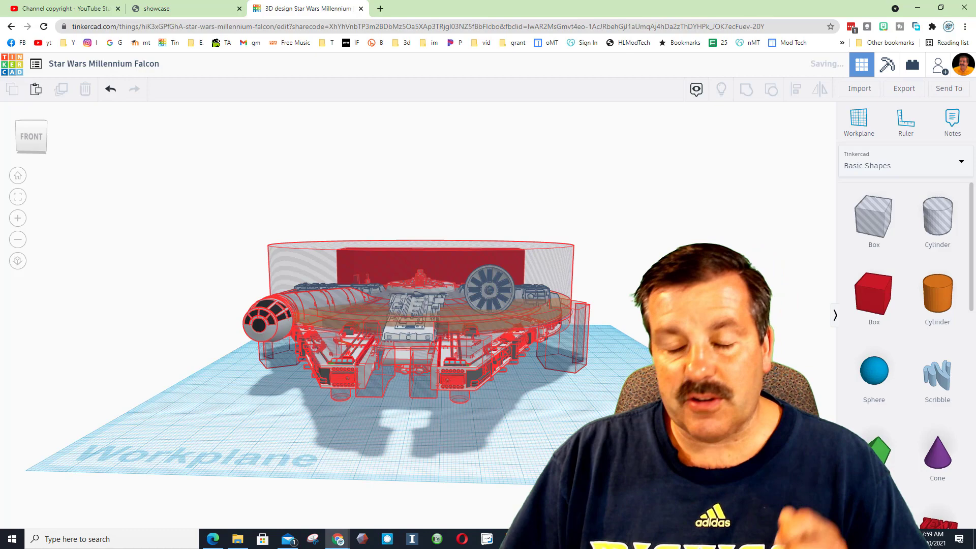
right_click_drag(493, 326, 437, 369)
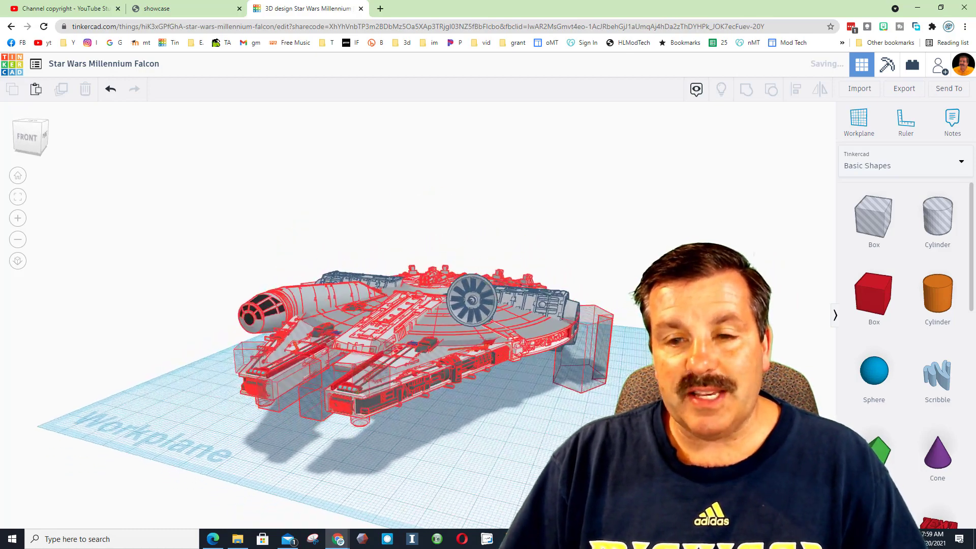
right_click_drag(407, 325, 488, 310)
scroll(488, 310, "up", 3)
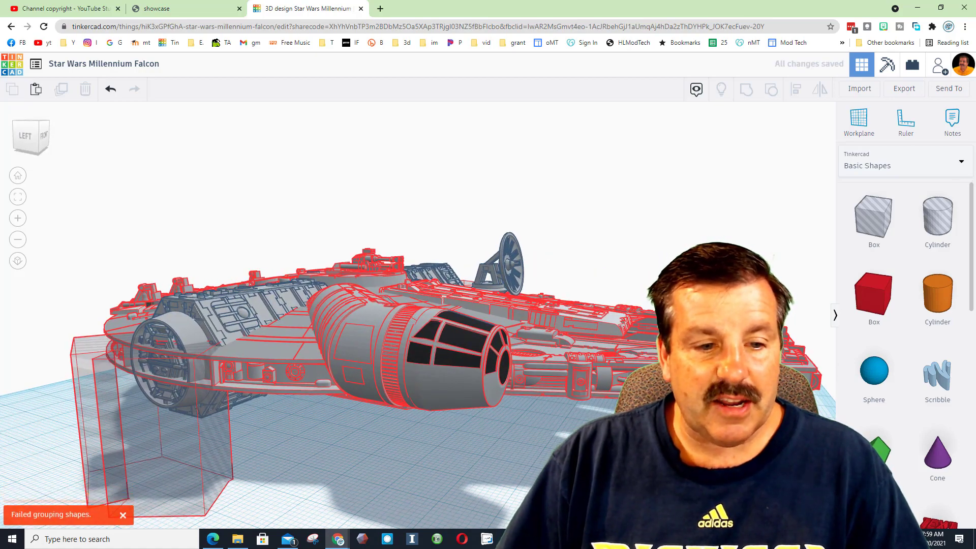
left_click(123, 515)
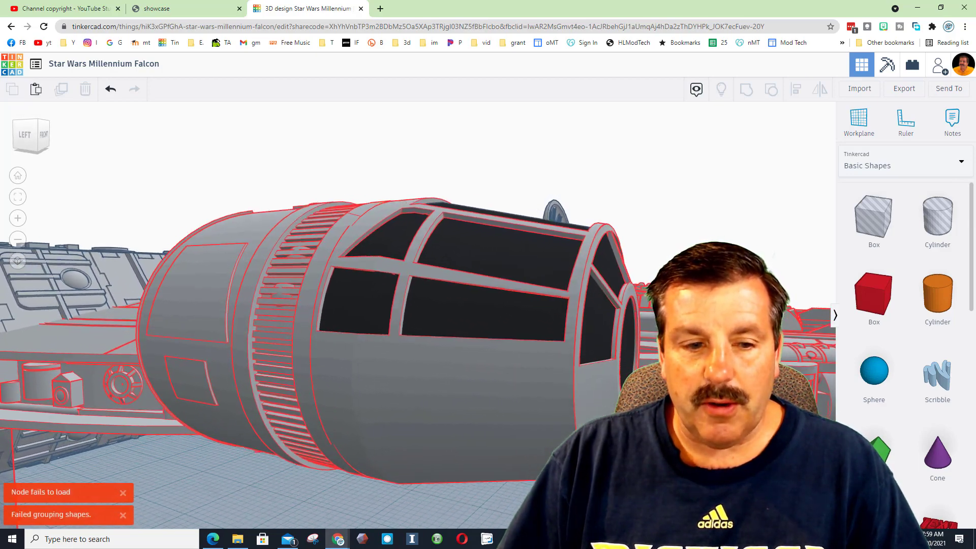
scroll(427, 311, "up", 6)
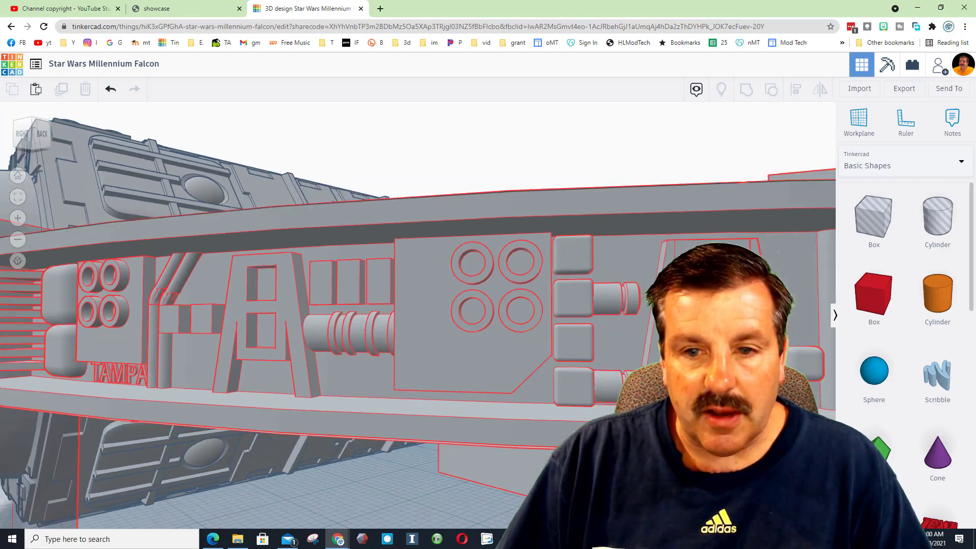
scroll(418, 315, "down", 5)
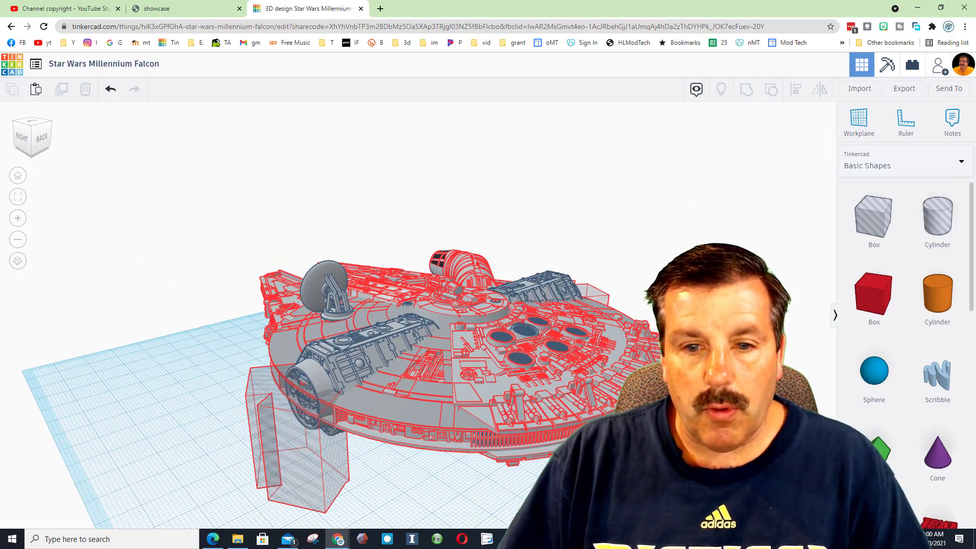
Select the entire Millennium Falcon and ungroup it repeatedly to expose its component solids and holes.
key("ctrl+a")
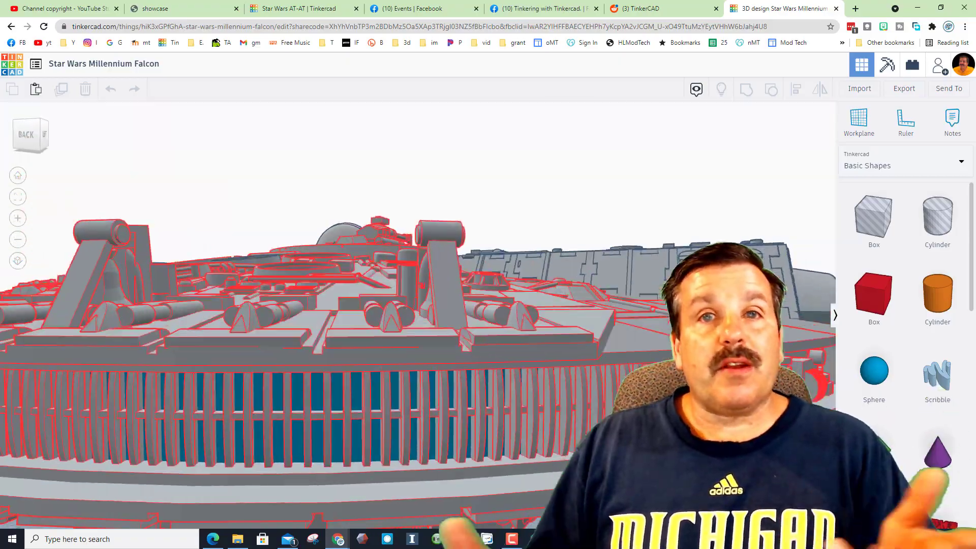
key("ctrl+a")
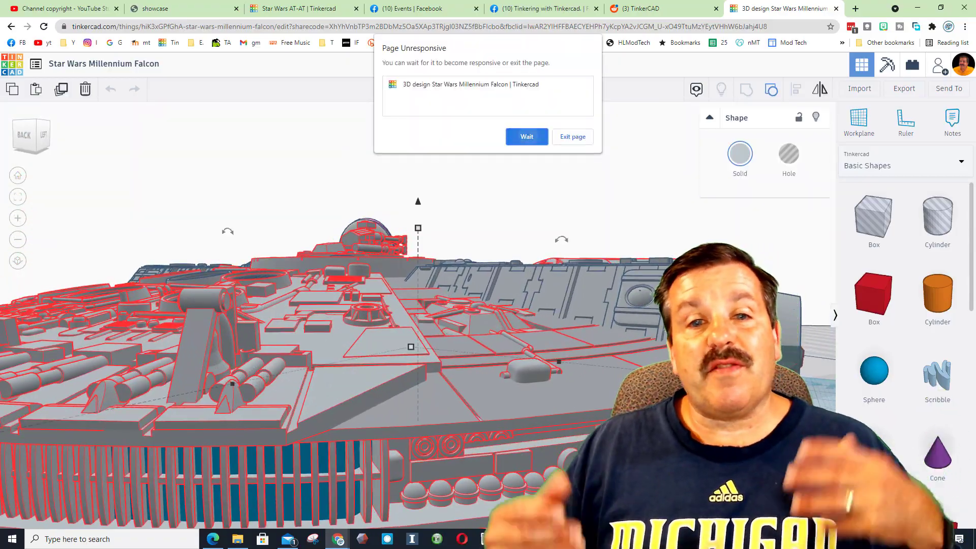
scroll(417, 316, "down", 5)
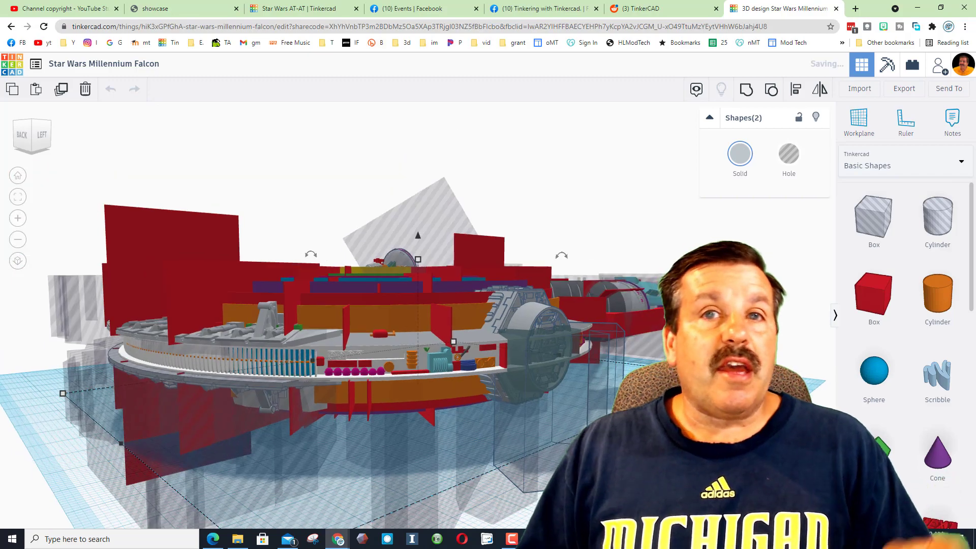
scroll(418, 315, "down", 2)
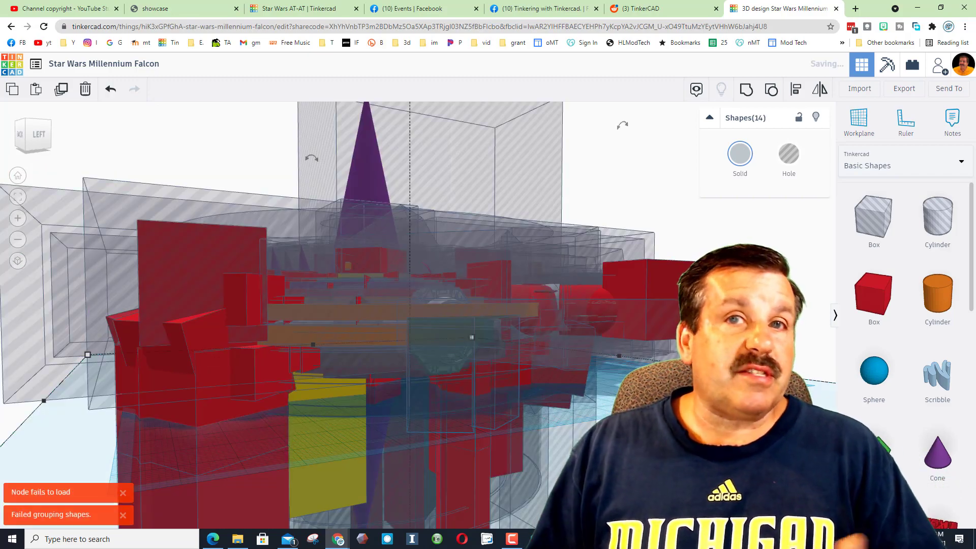
scroll(418, 315, "down", 2)
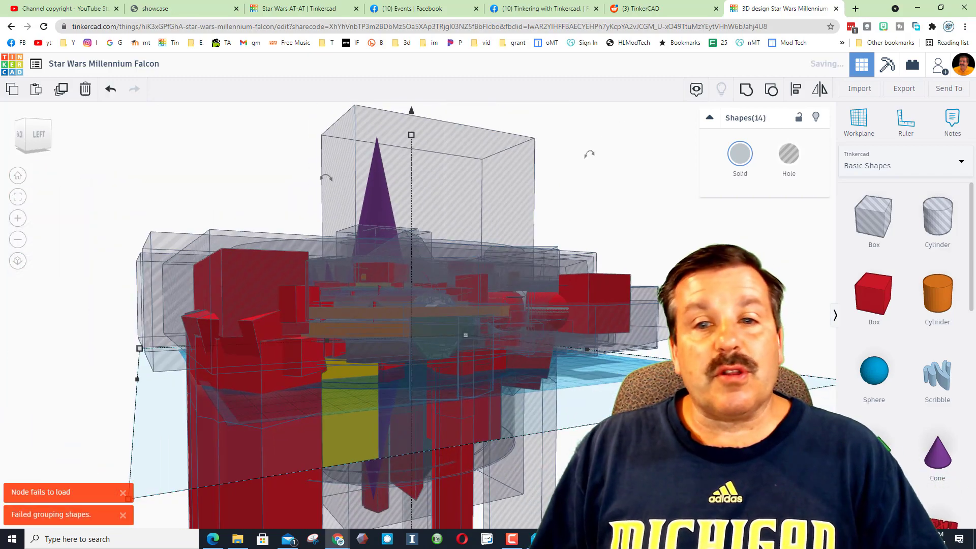
scroll(465, 335, "down", 3)
right_click_drag(466, 335, 366, 350)
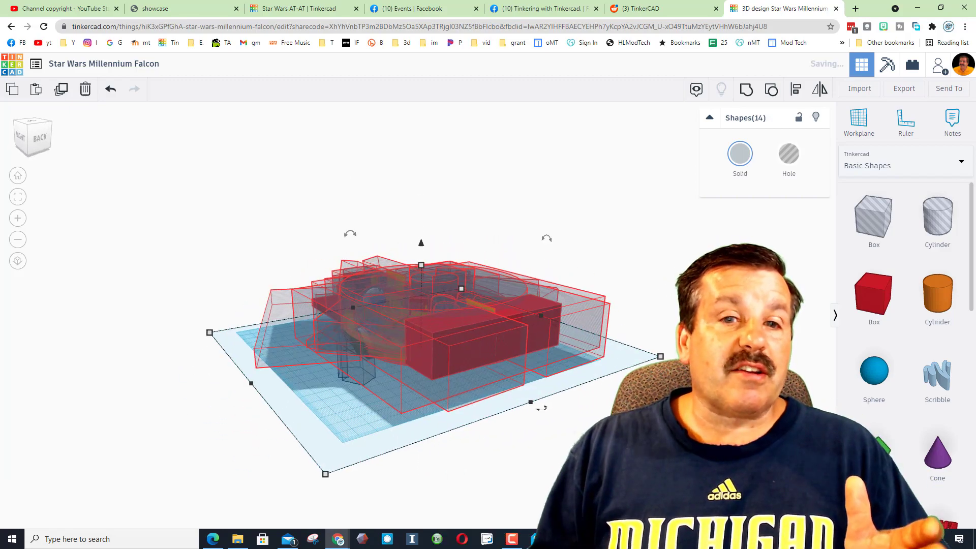
right_click_drag(365, 351, 468, 371)
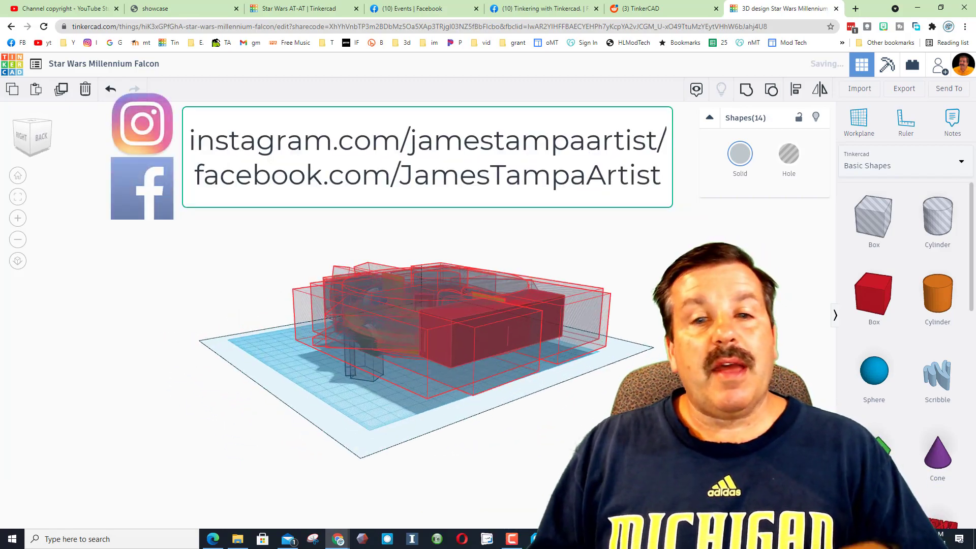
scroll(424, 316, "up", 3)
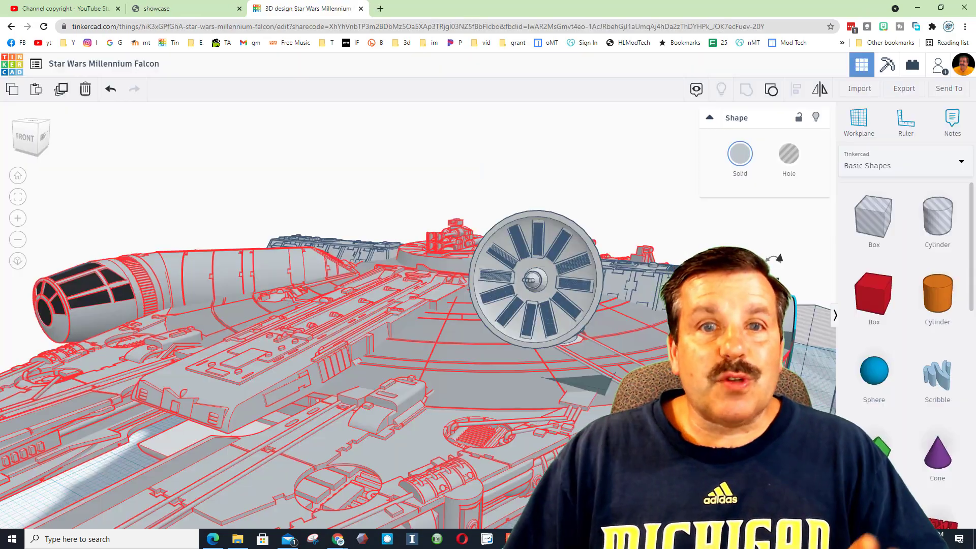
Select the radar dish on top of the Millennium Falcon and ungroup it level by level into its individual shapes.
right_click_drag(610, 336, 506, 335)
left_click(505, 338)
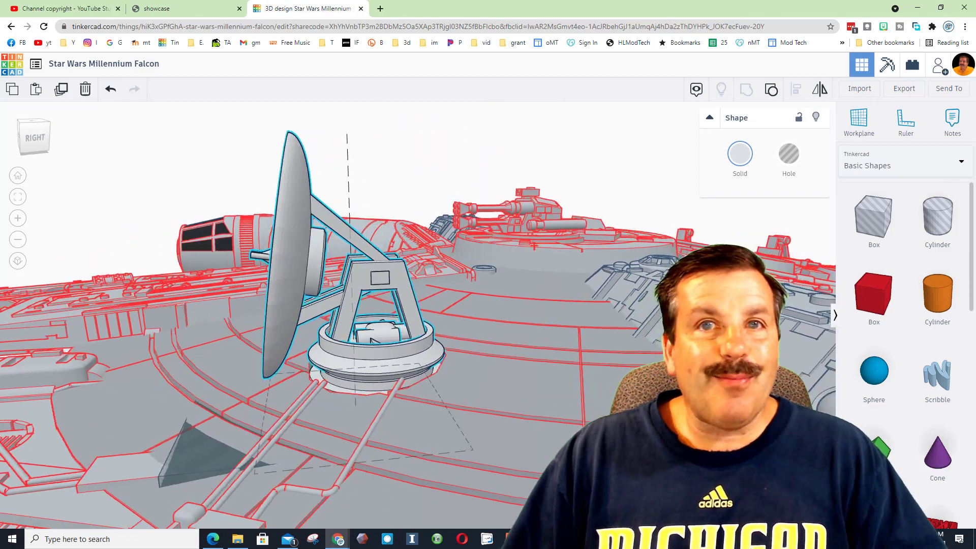
right_click_drag(559, 320, 399, 320)
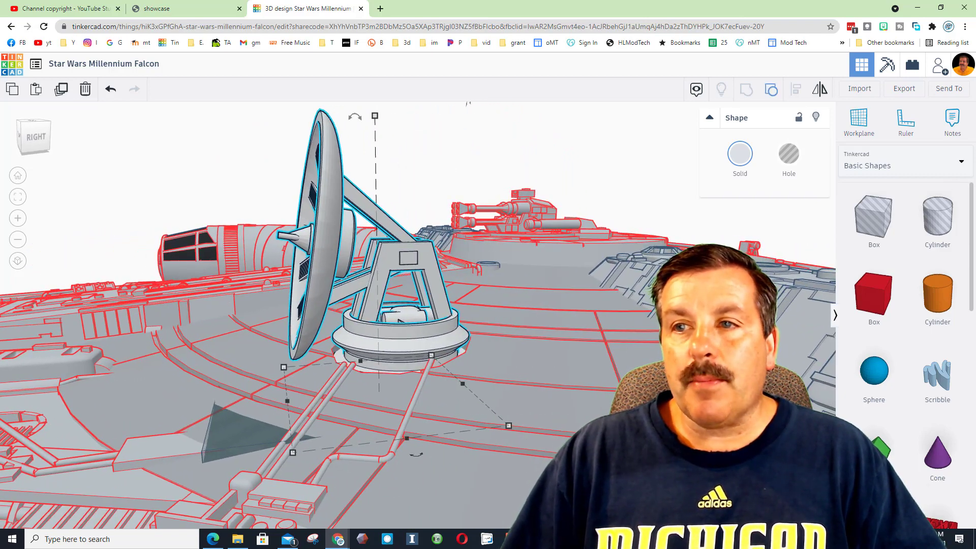
left_click(771, 90)
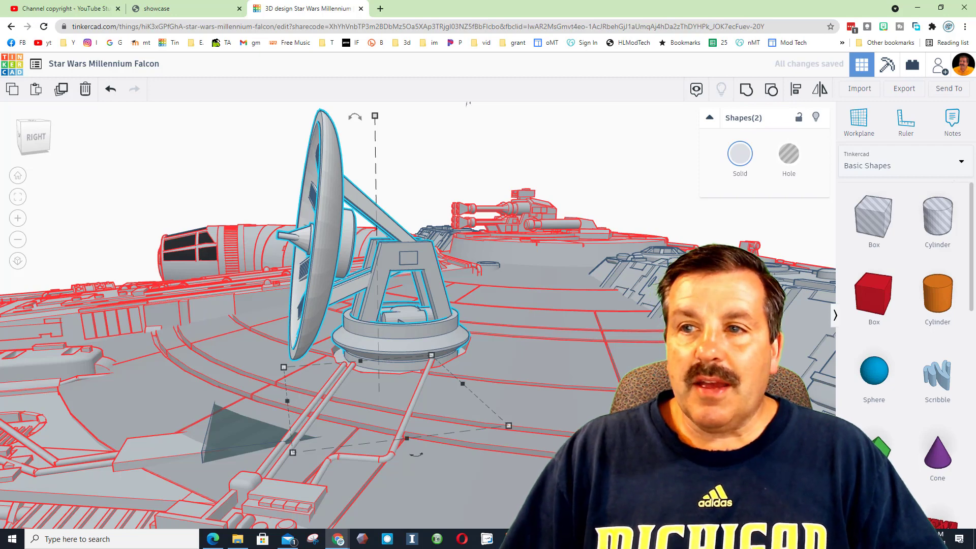
key("ctrl+shift+g")
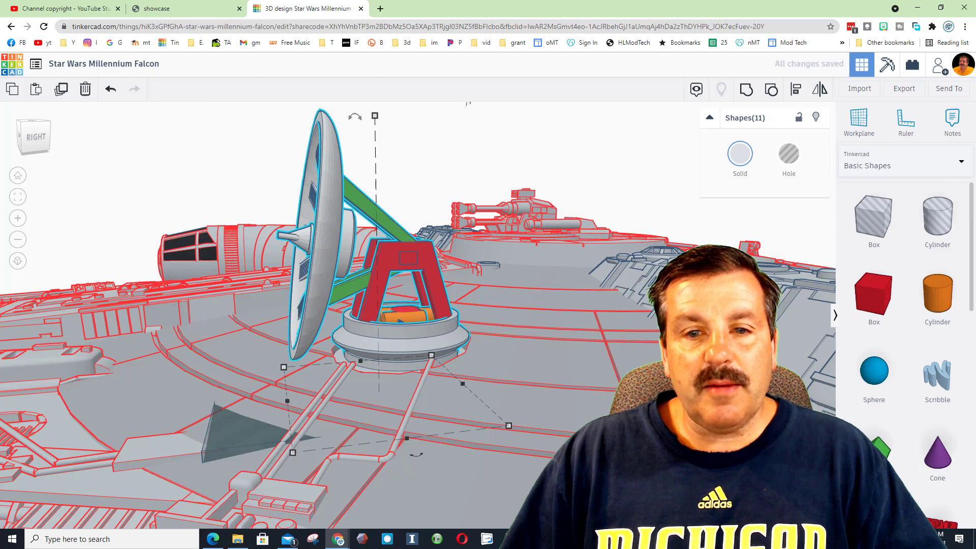
mouse_move(401, 322)
right_mouse_down()
mouse_move(362, 321)
mouse_move(529, 324)
mouse_move(406, 324)
right_mouse_up()
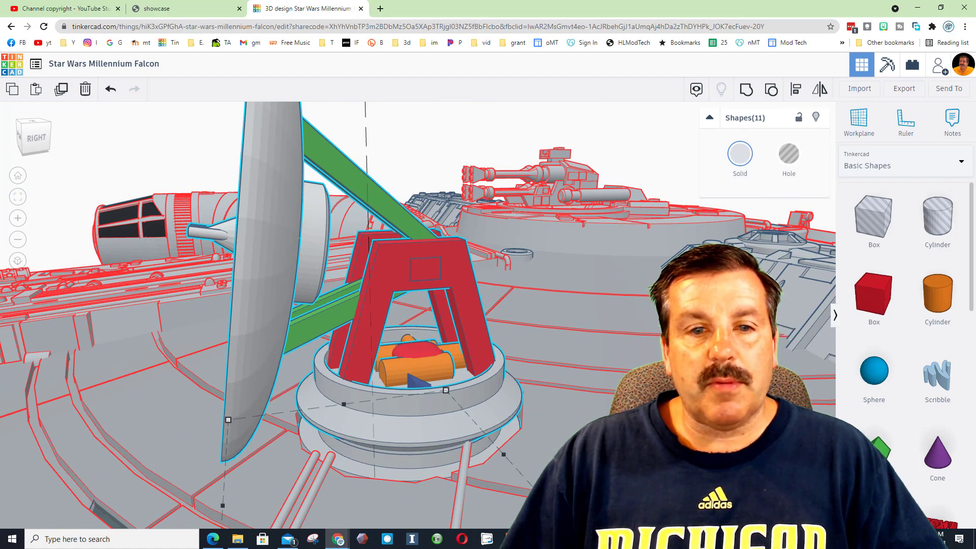
left_click(771, 90)
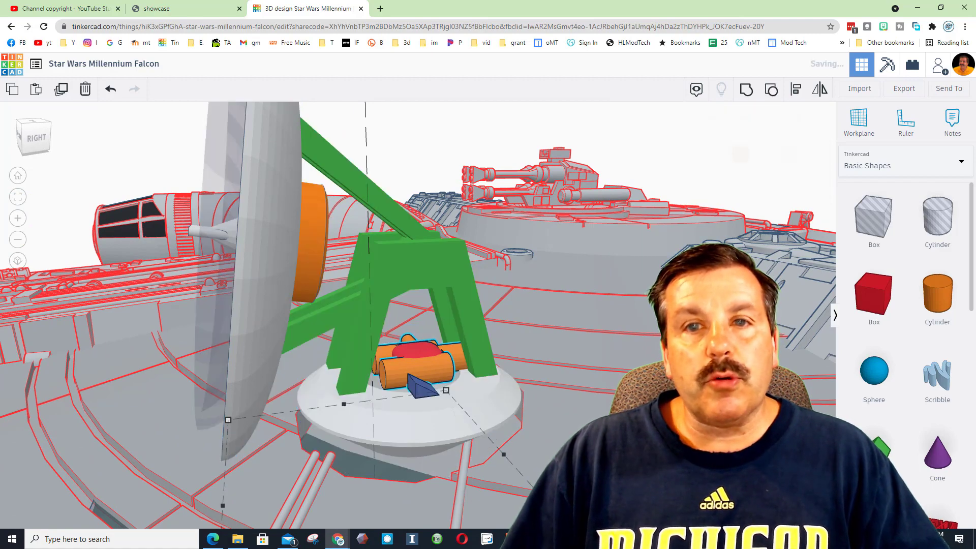
scroll(414, 331, "down", 2)
right_click_drag(414, 330, 397, 310)
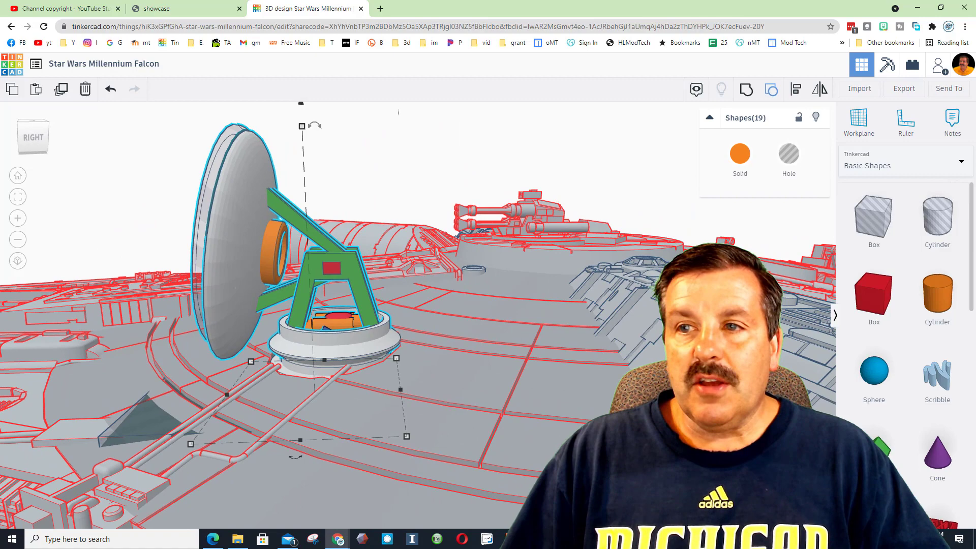
left_click(771, 90)
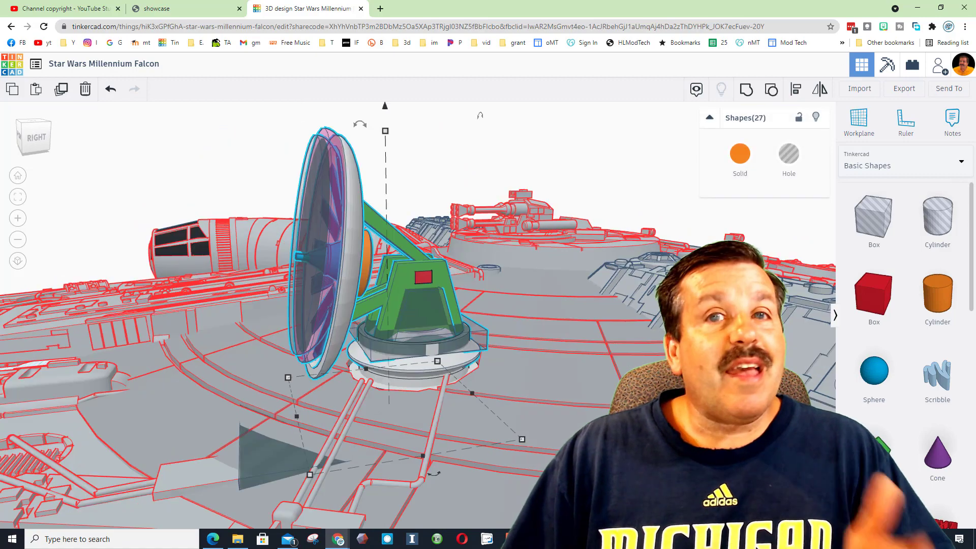
mouse_move(397, 310)
right_mouse_down()
mouse_move(356, 310)
mouse_move(387, 309)
right_mouse_up()
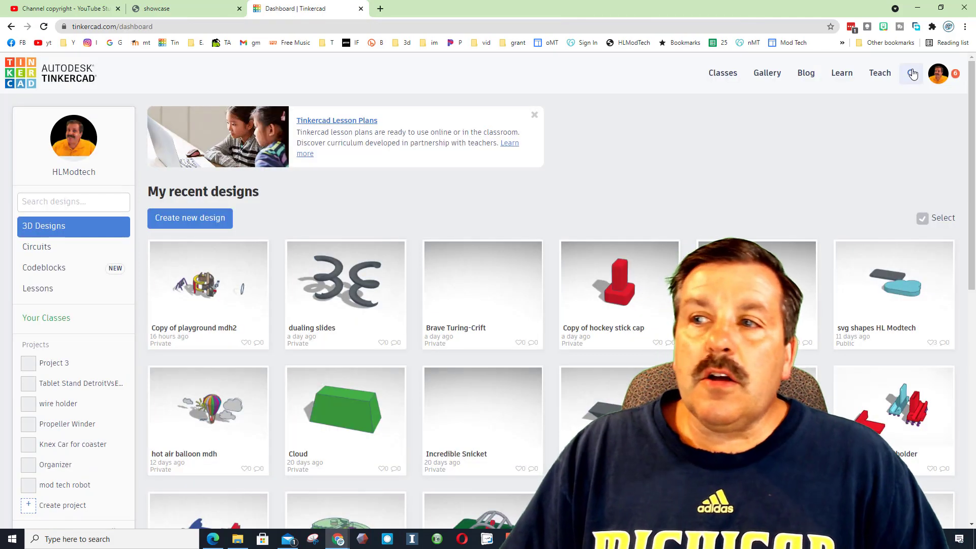
left_click(912, 73)
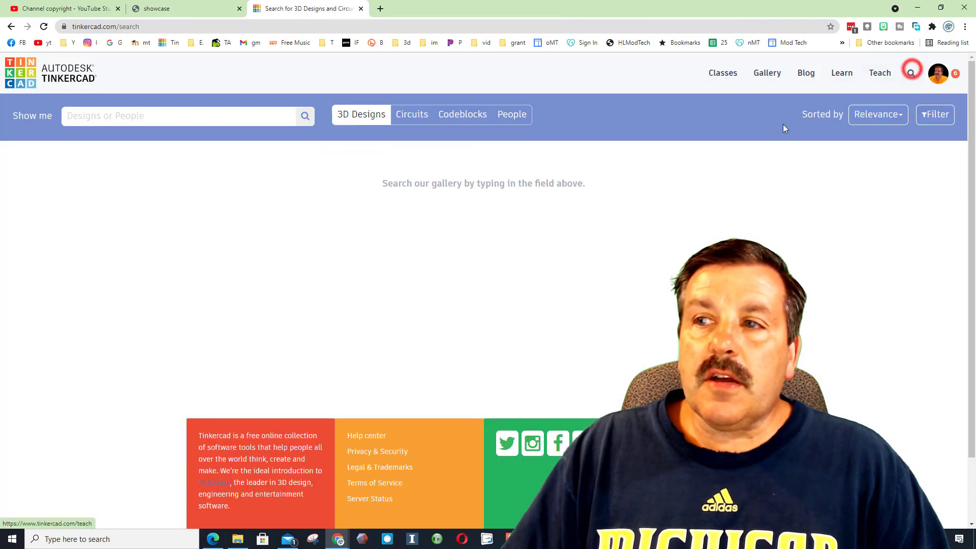
left_click(238, 117)
type("arcturus1020")
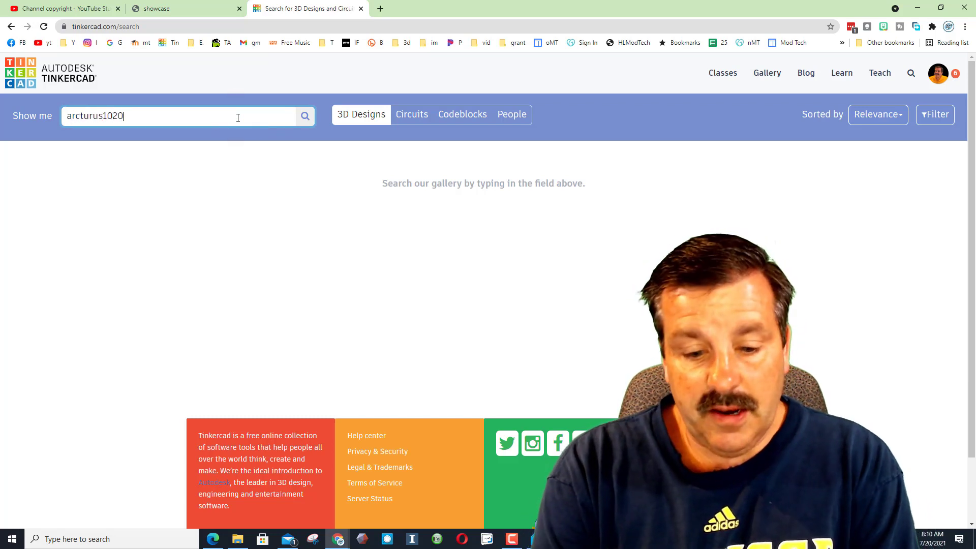
left_click(511, 114)
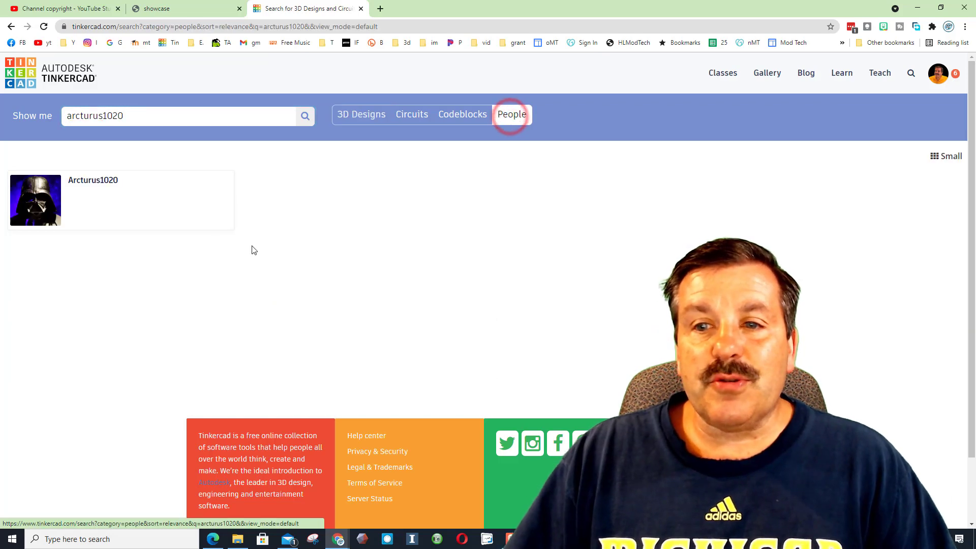
left_click(45, 200)
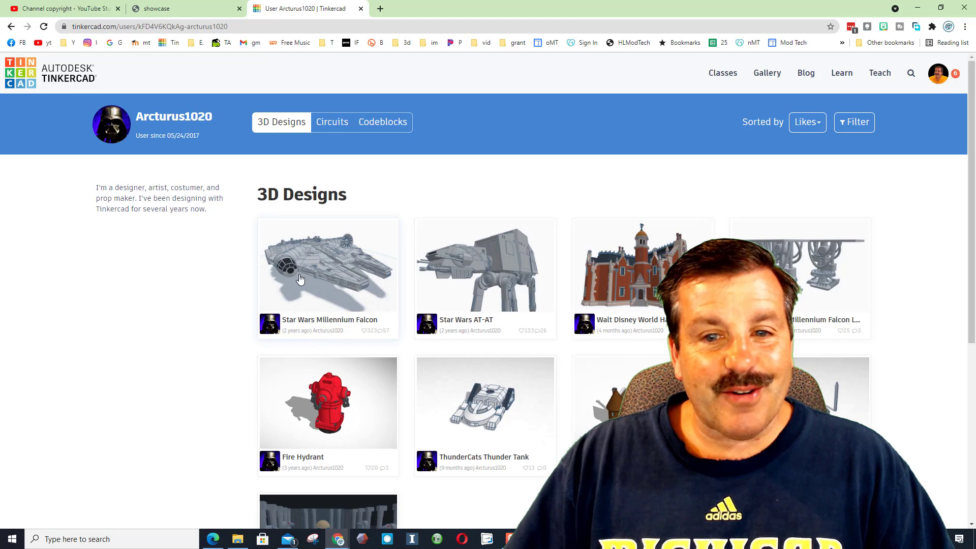
Browse the designer's 3D designs and open the Star Wars Millennium Falcon details.
scroll(453, 259, "down", 1)
scroll(453, 258, "down", 2)
scroll(443, 260, "up", 3)
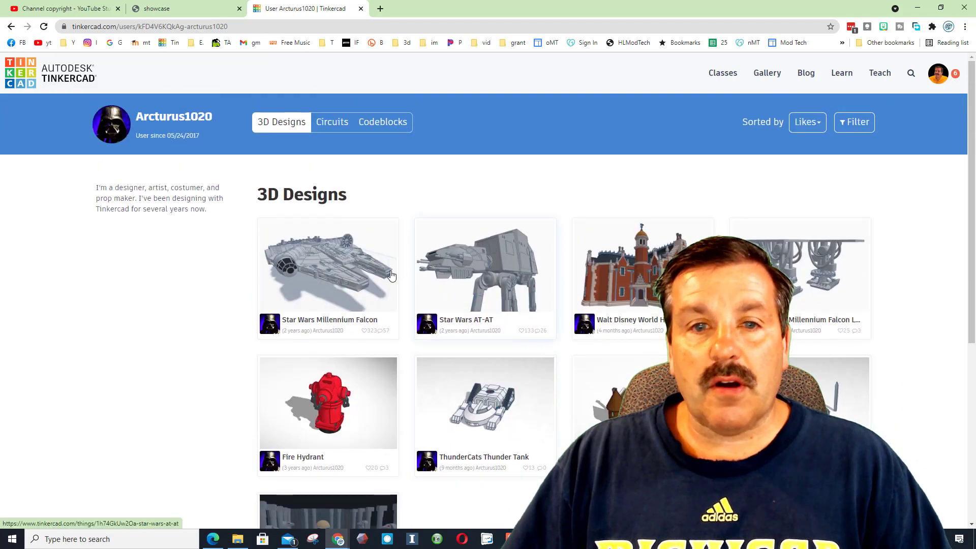
left_click(332, 277)
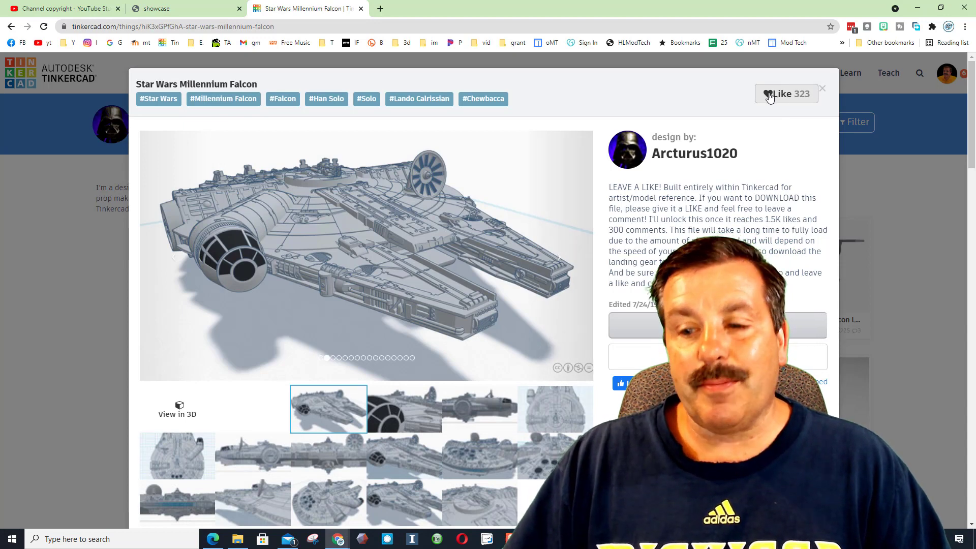
Post the comment "OMG that is amazing" on the Star Wars Millennium Falcon design.
scroll(760, 107, "down", 6)
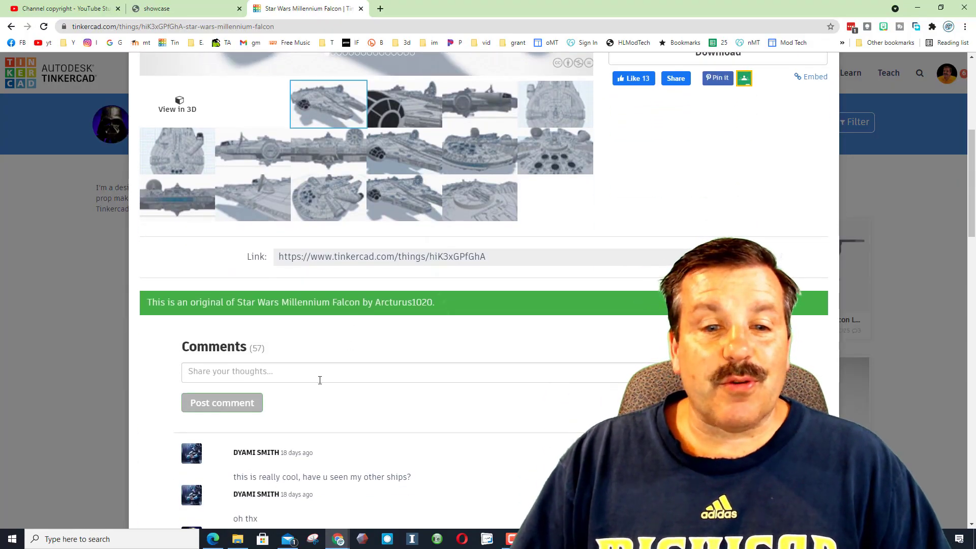
left_click(321, 376)
type("OMG")
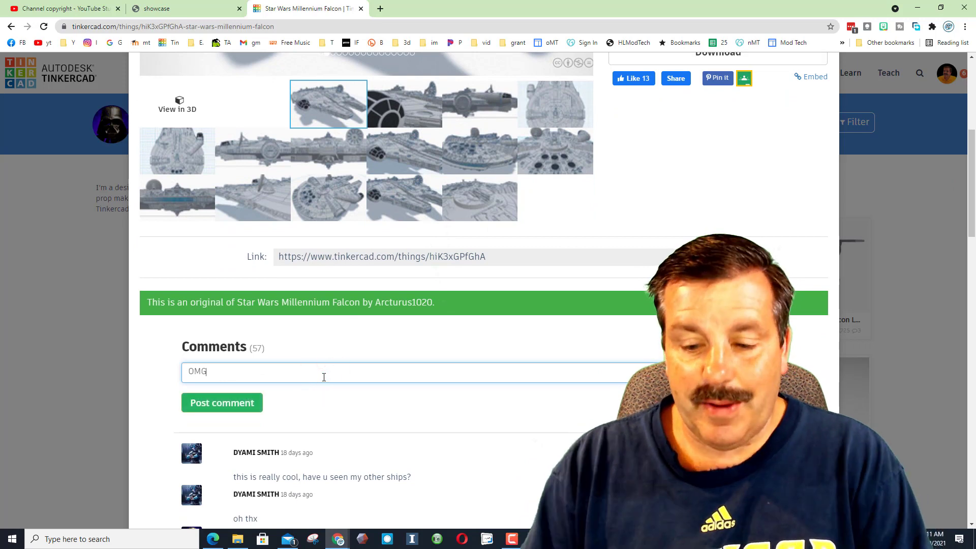
type(" than")
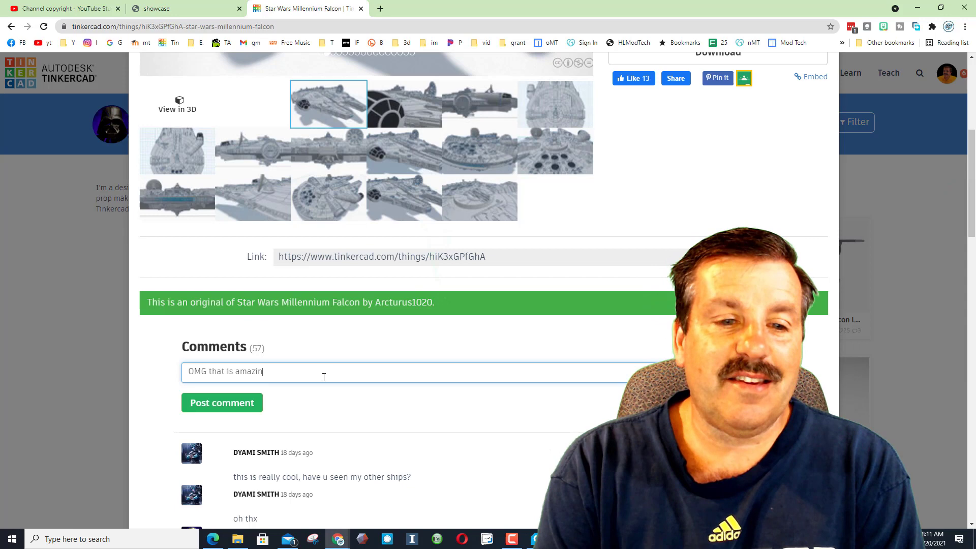
left_click(229, 402)
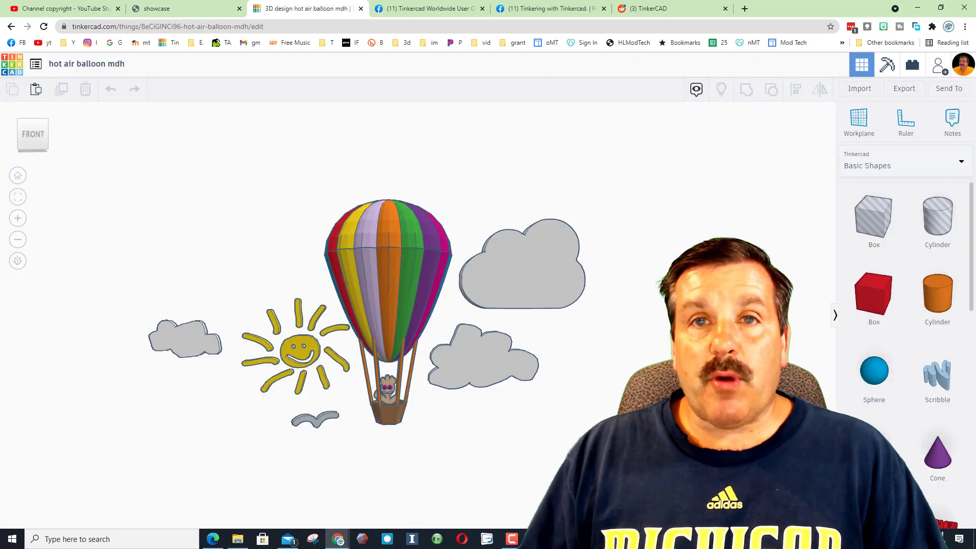
Generate a new collaboration link for the hot air balloon design, copy it and close the Collaborate dialog.
left_click(938, 65)
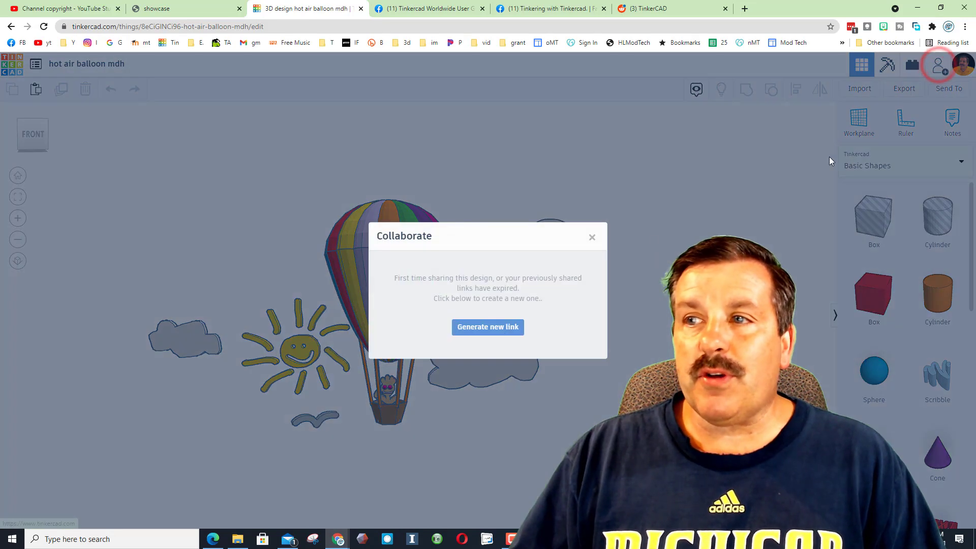
left_click(476, 325)
left_click(498, 299)
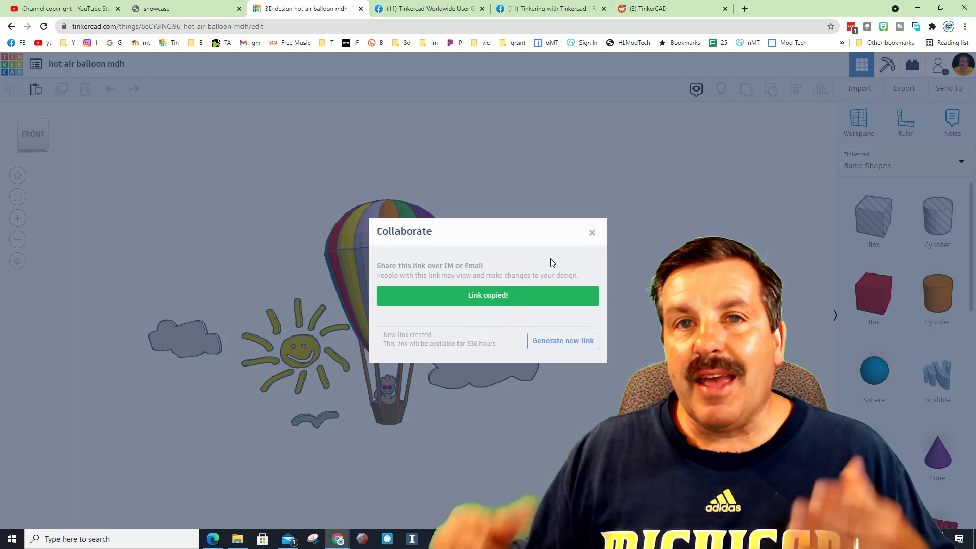
left_click(590, 233)
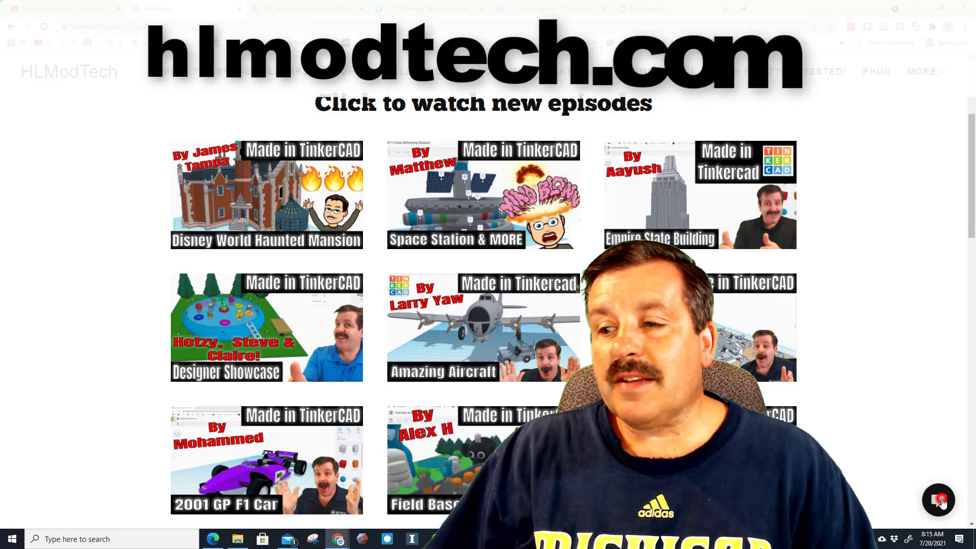
Show the contact message form on the HLModTech showcase page, then close it.
left_click(939, 499)
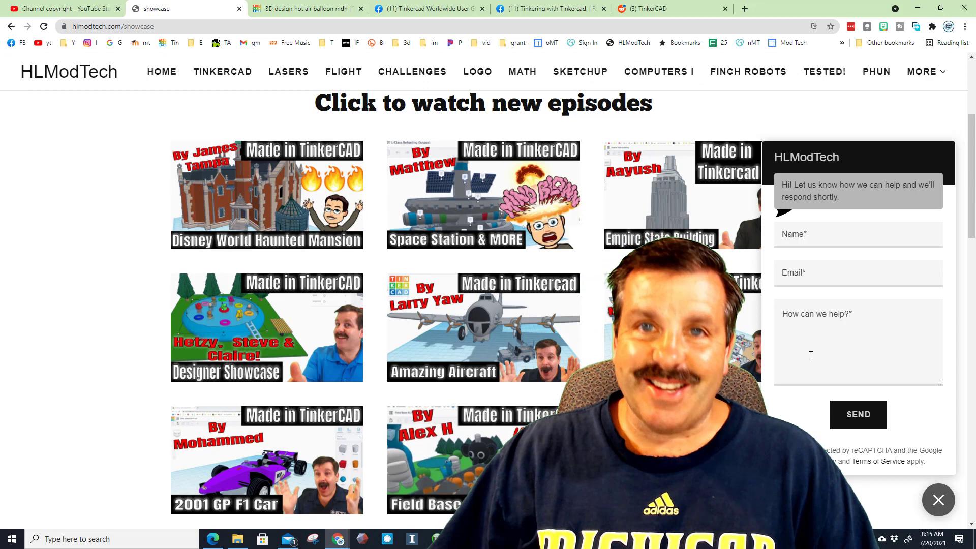
left_click(939, 500)
View the Tinkercad Worldwide User Group and Tinkering with Tinkercad groups on Facebook, and the r/tinkercad community on Reddit.
left_click(431, 11)
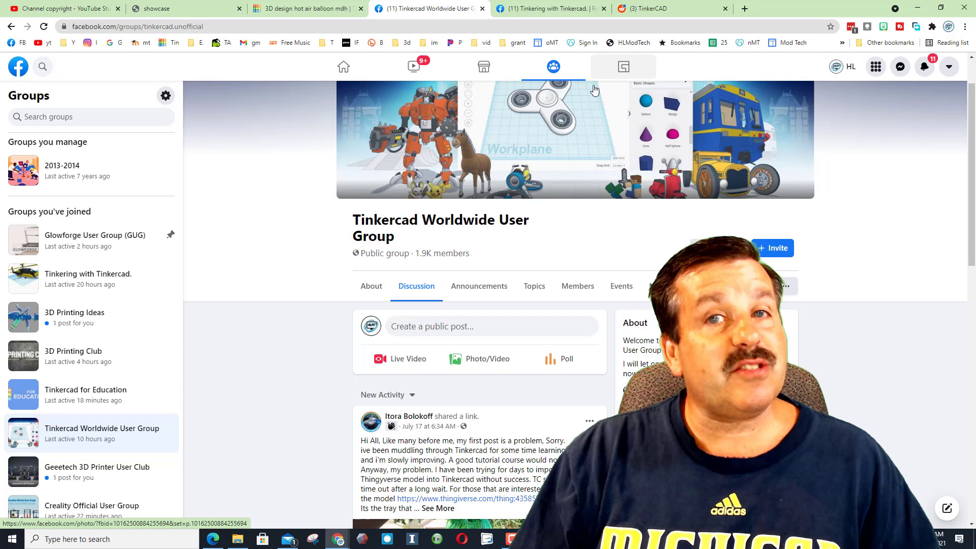
left_click(548, 11)
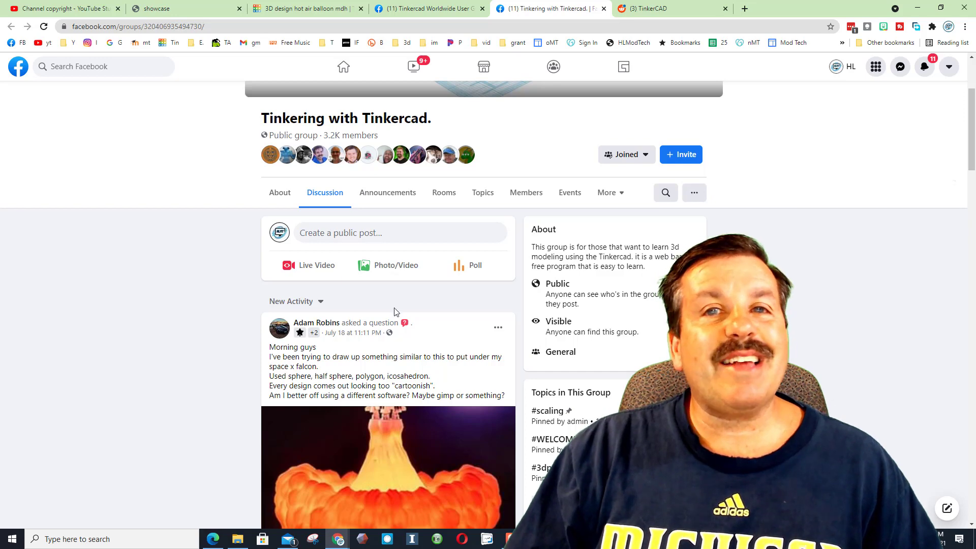
scroll(397, 311, "down", 1)
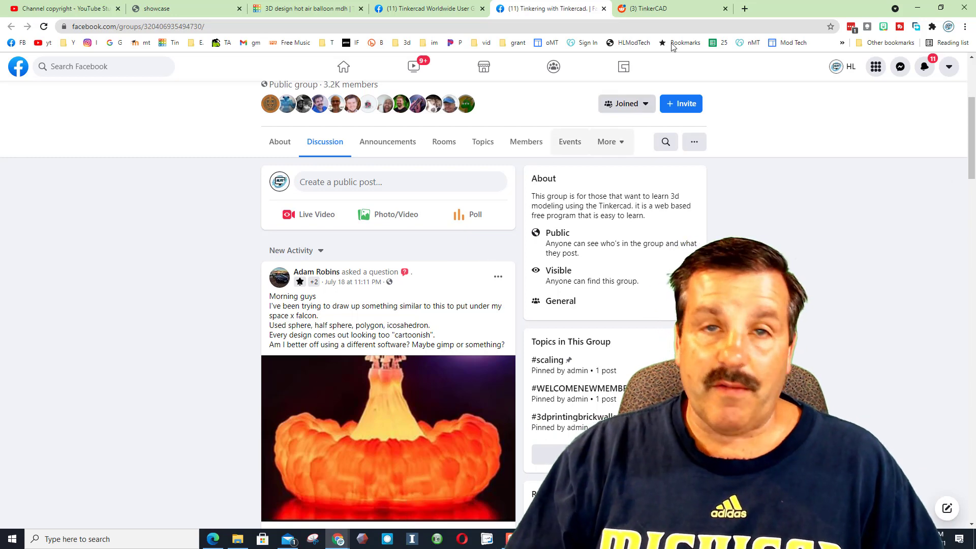
left_click(679, 8)
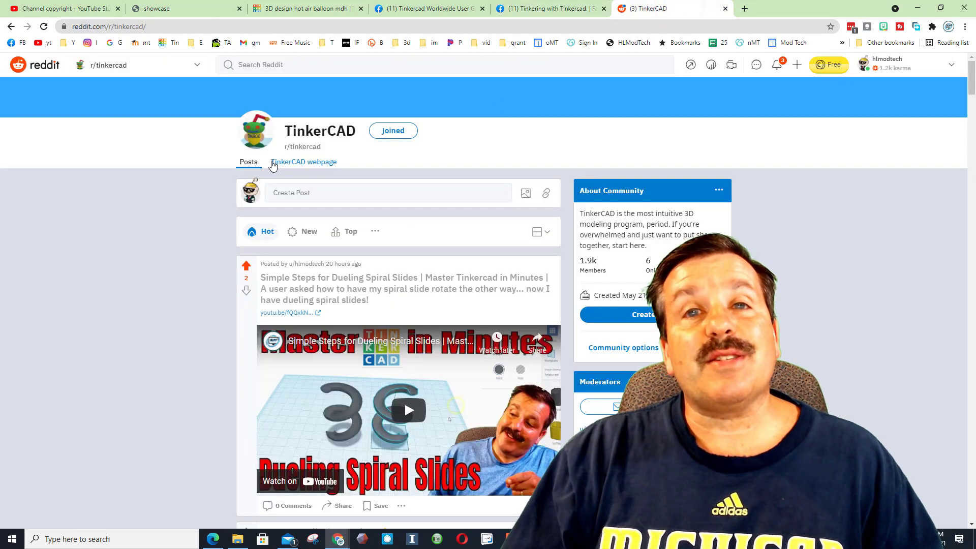